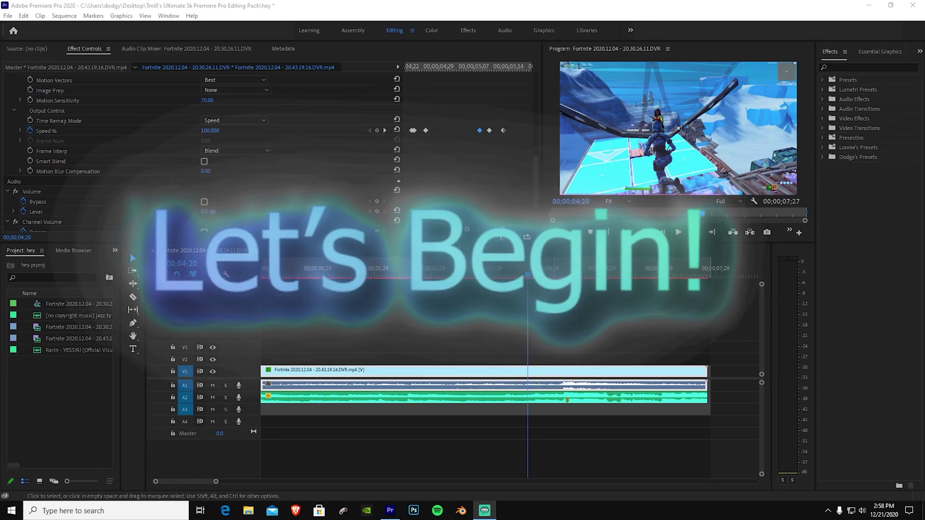
# Search the Effects panel for 'twixtor' and apply RE:Vision Twixtor to the Fortnite clip on V1
pyautogui.click(848, 66)
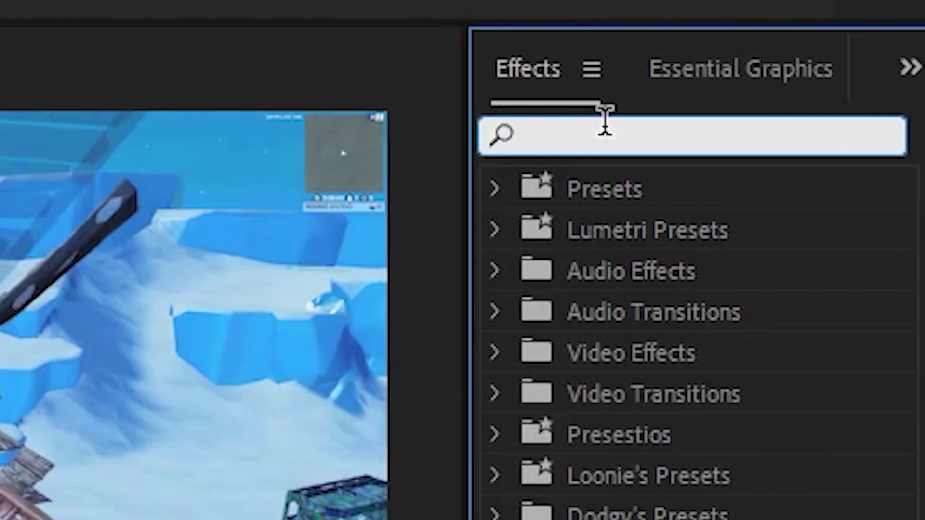
pyautogui.write('twixtor')
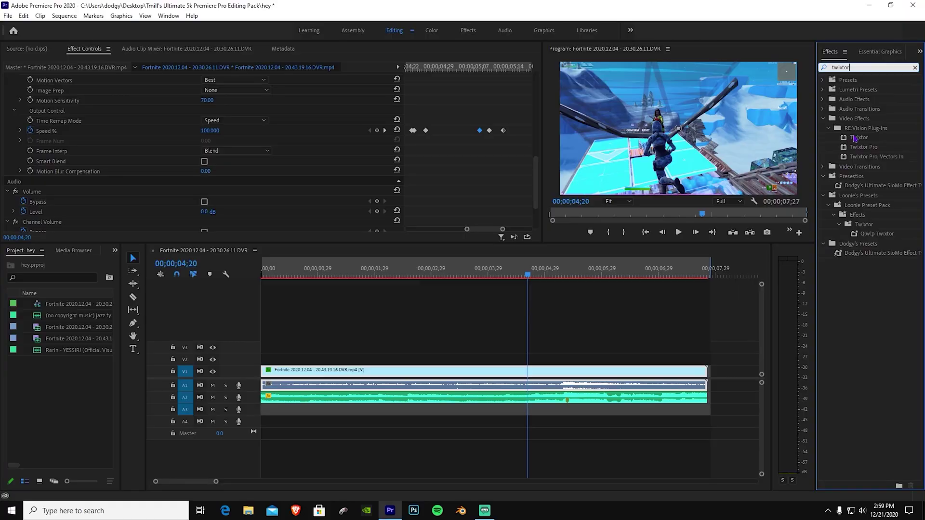
pyautogui.click(651, 433)
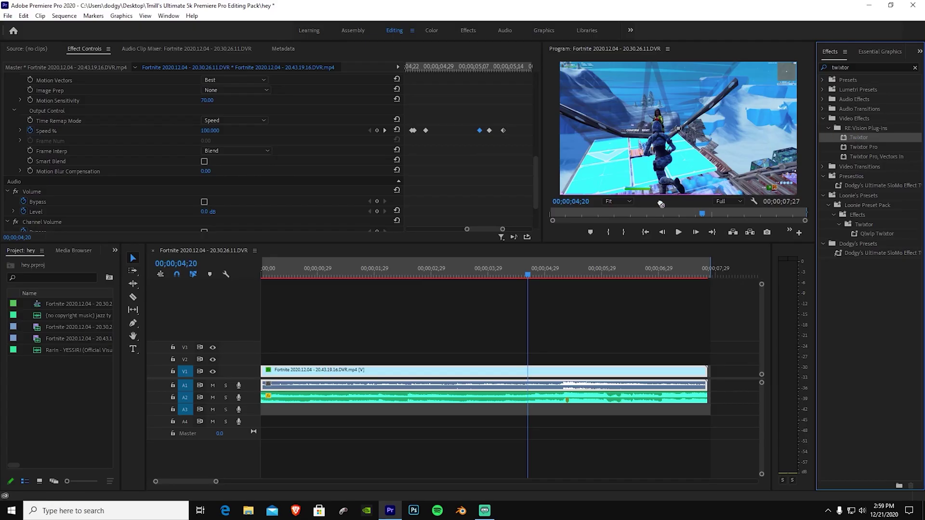
pyautogui.moveTo(661, 204); pyautogui.dragTo(534, 371)
pyautogui.scroll(3, 386, 175)
pyautogui.moveTo(536, 150); pyautogui.dragTo(535, 97)
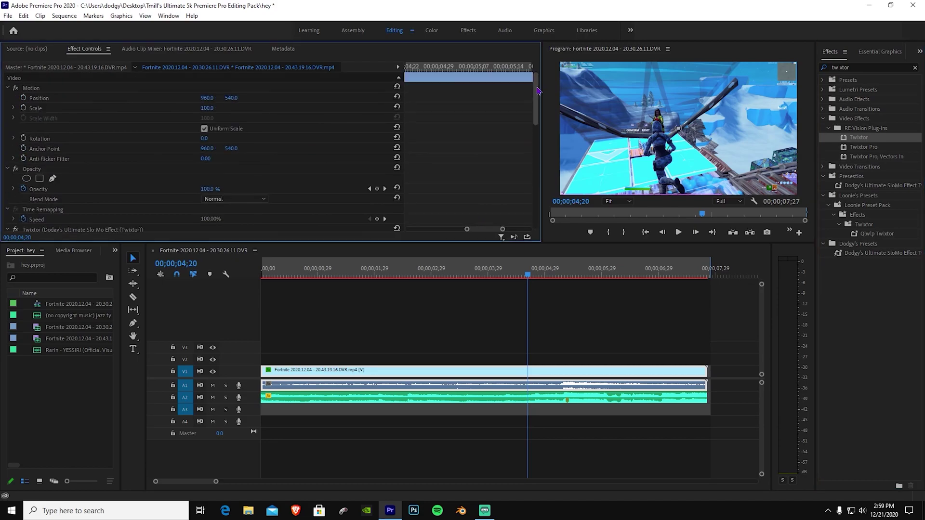
pyautogui.scroll(-5, 310, 161)
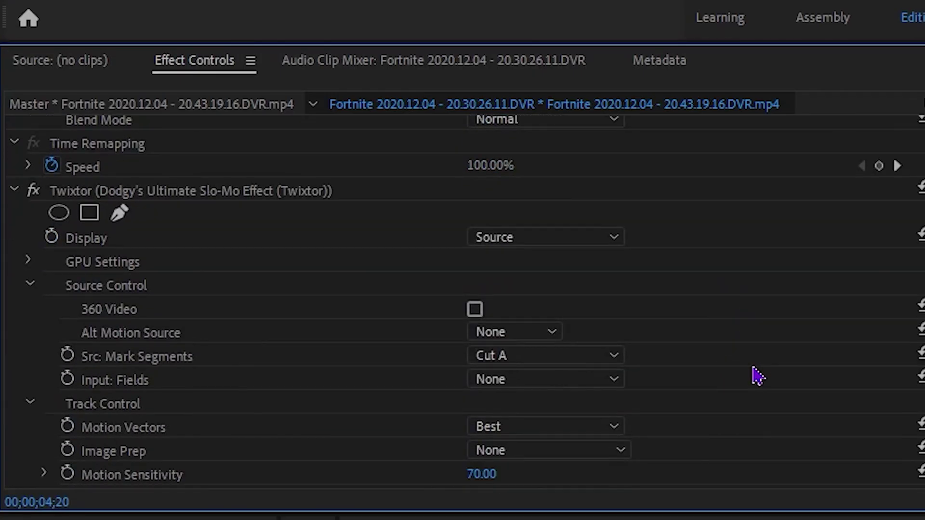
pyautogui.click(203, 194)
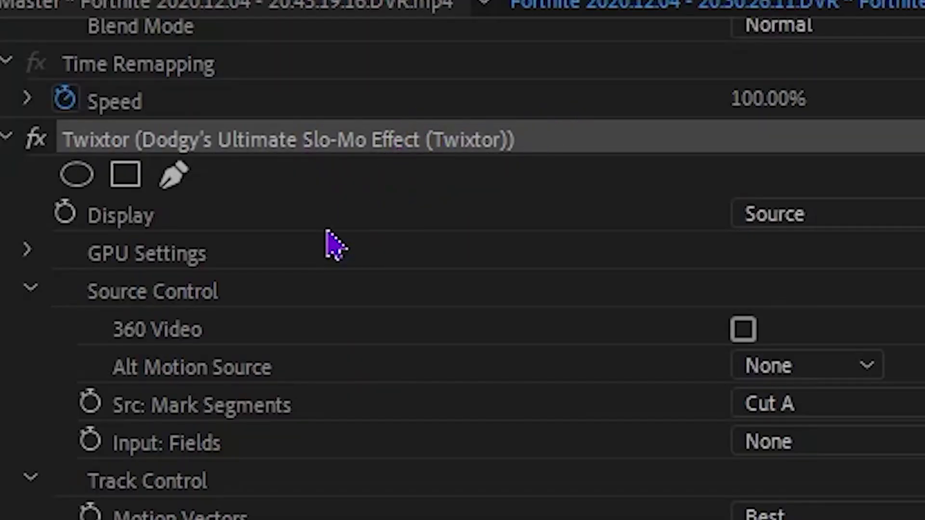
pyautogui.scroll(-3, 454, 269)
pyautogui.scroll(-3, 453, 234)
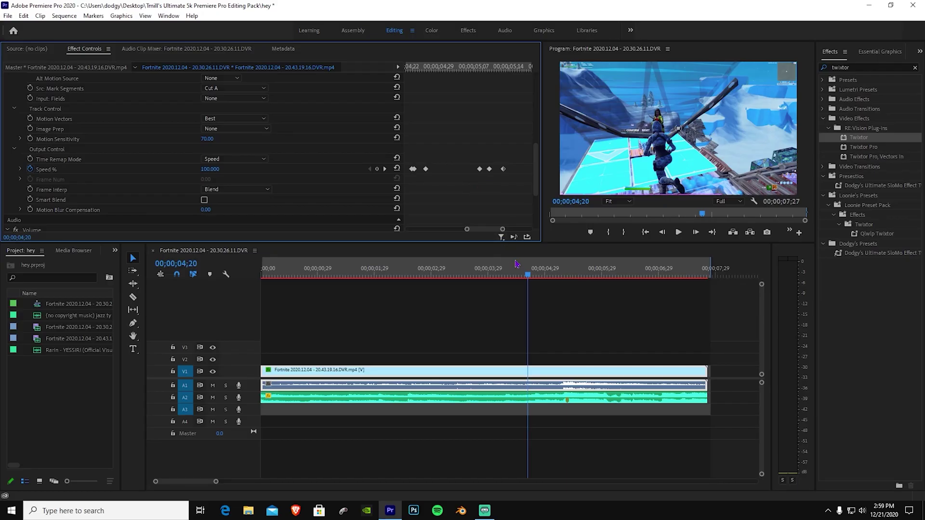
# Scrub toward the kill and nudge frame by frame until the playhead sits at 00;00;05;08
pyautogui.moveTo(527, 275); pyautogui.dragTo(555, 276)
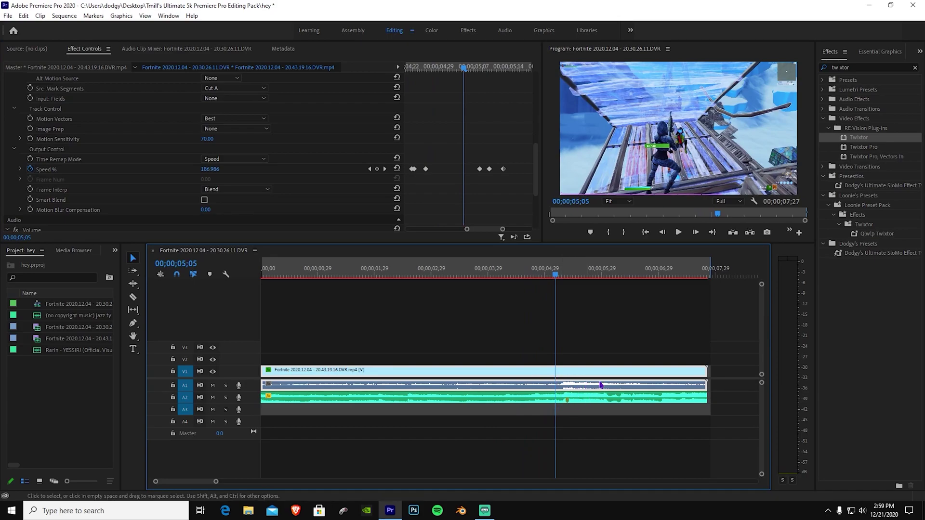
pyautogui.press('Right')
pyautogui.press('Right')
pyautogui.press('Left')
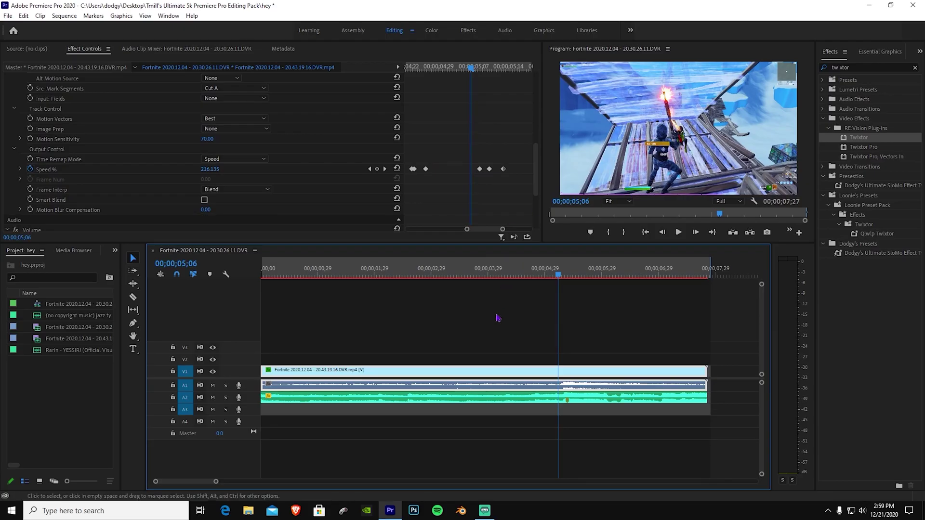
pyautogui.press('space')
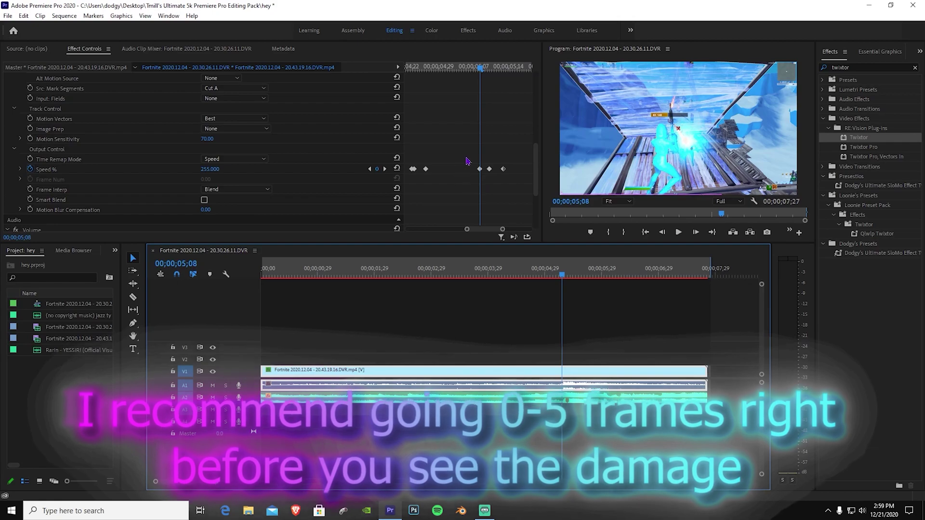
# Set Twixtor's Speed % keyframe at 00;00;05;08 to 255
pyautogui.click(480, 170)
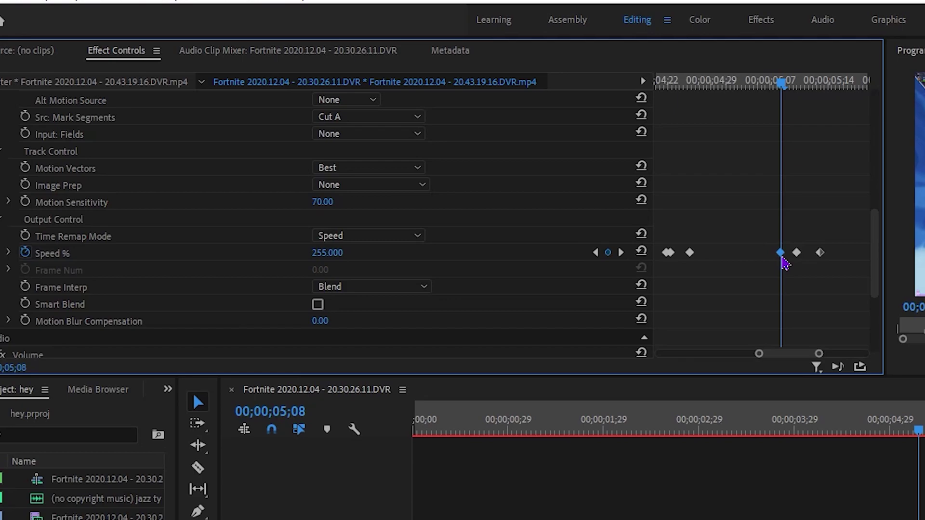
pyautogui.click(326, 256)
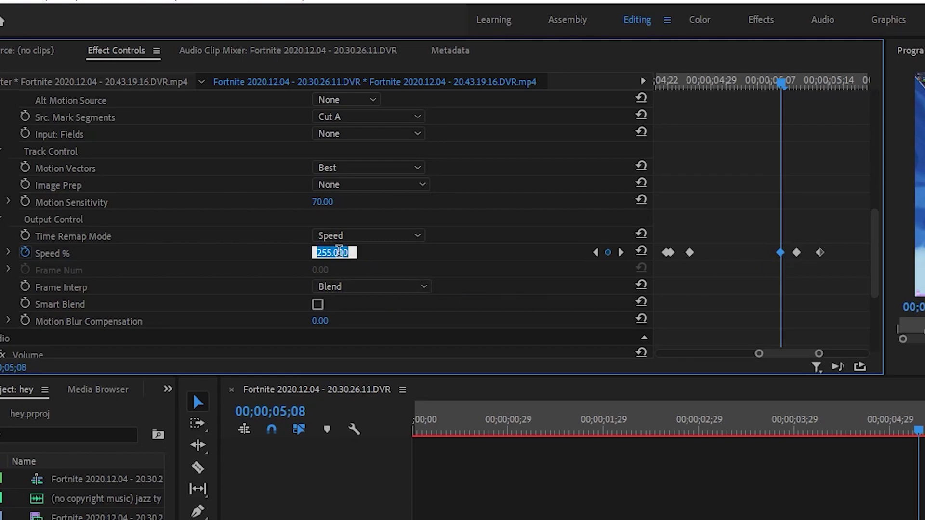
pyautogui.write('255')
pyautogui.press('Return')
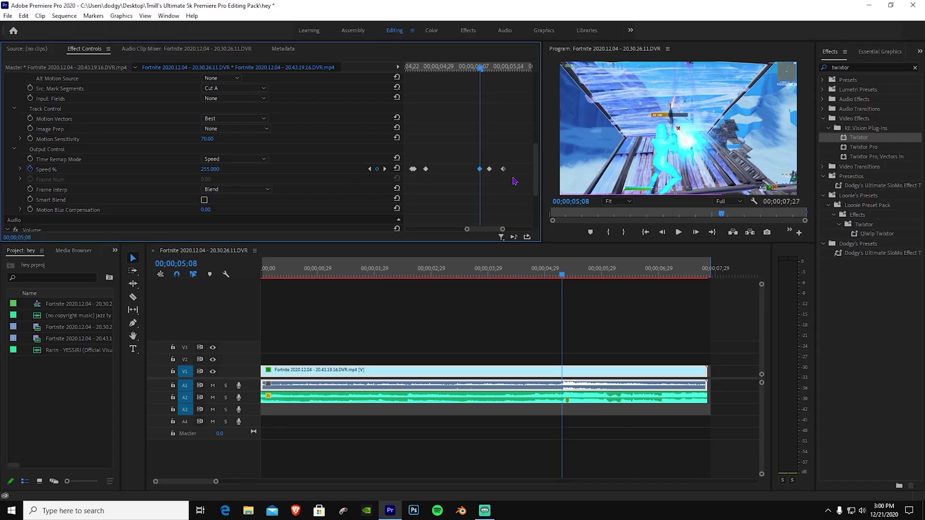
# Set the next Speed % keyframe at 00;00;05;10 to 15 for a sharp slowdown
pyautogui.press('Right')
pyautogui.press('Right')
pyautogui.press('Right')
pyautogui.press('Right')
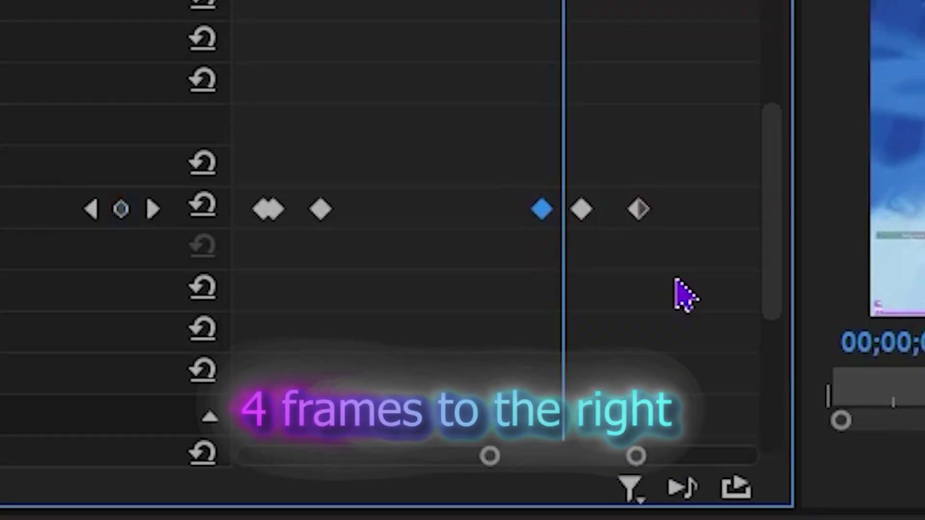
pyautogui.click(581, 211)
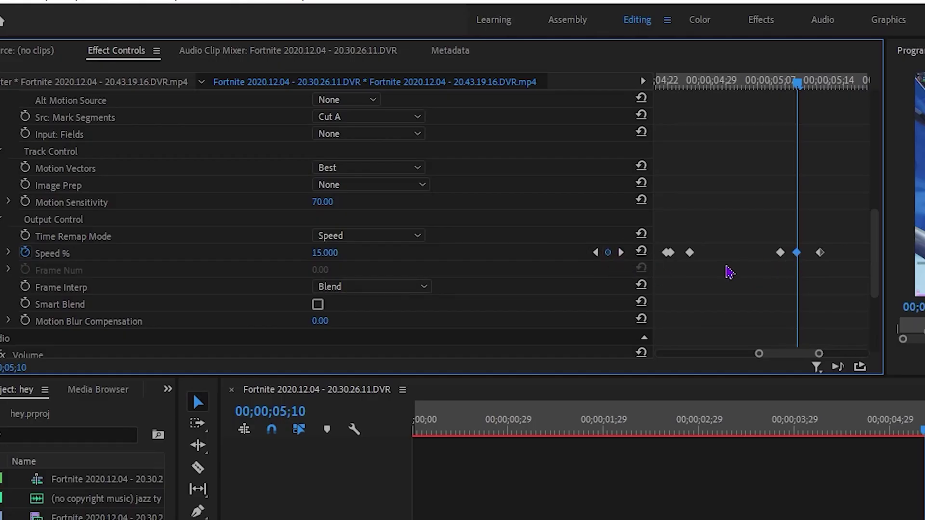
pyautogui.click(332, 253)
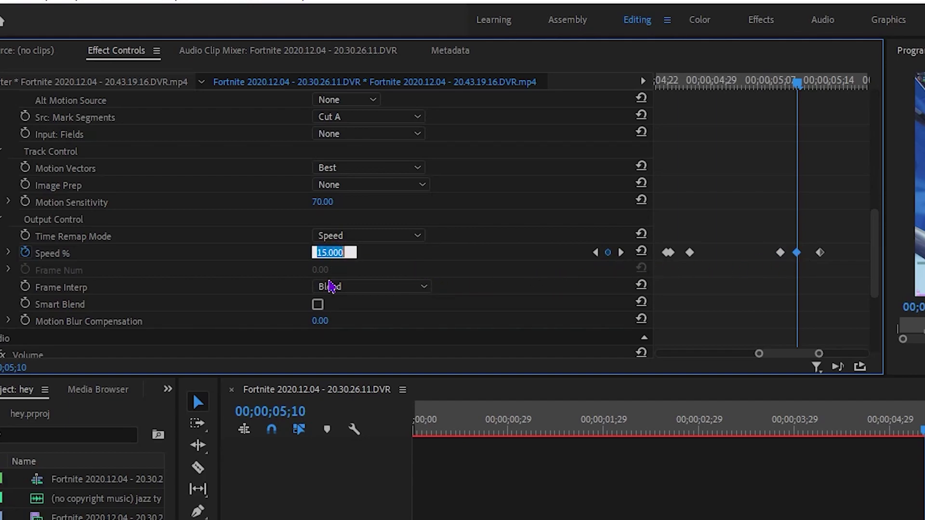
pyautogui.write('15')
pyautogui.press('Return')
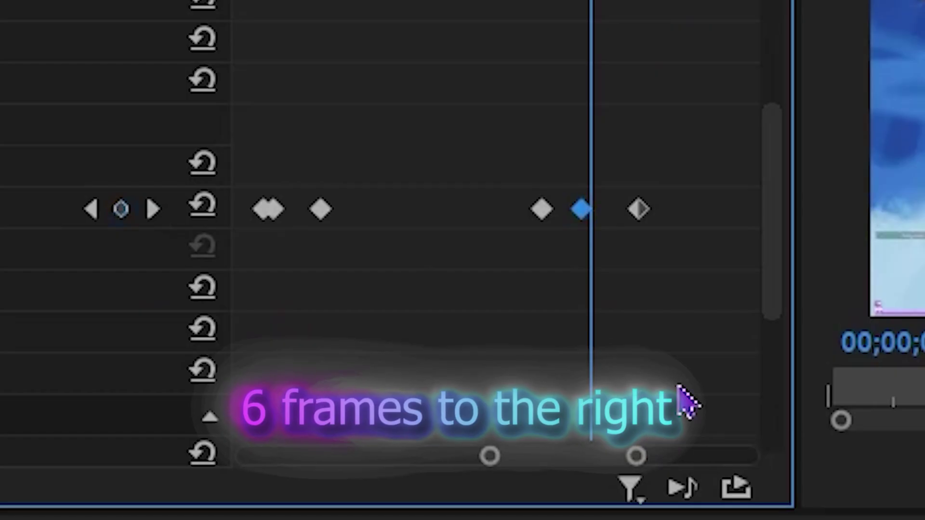
pyautogui.press('Right')
pyautogui.press('Right')
pyautogui.press('Right')
pyautogui.press('Right')
pyautogui.press('Right')
pyautogui.press('Right')
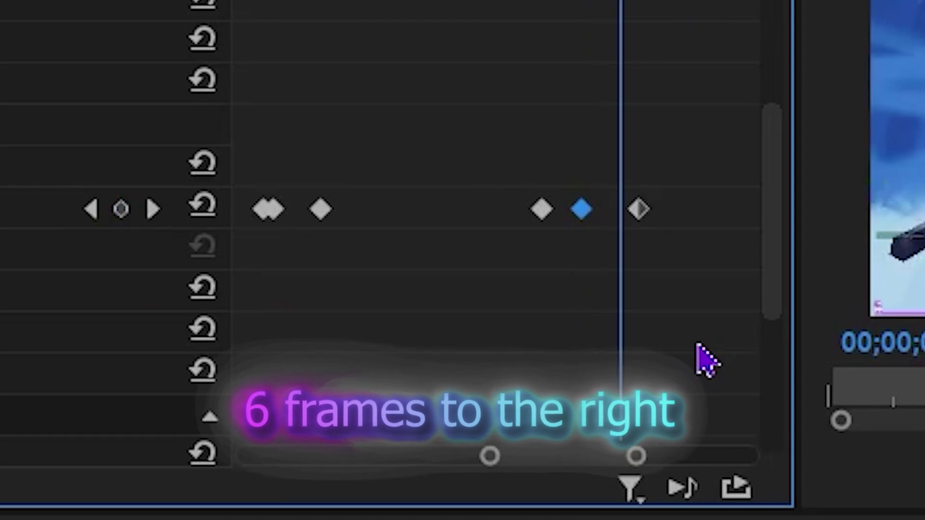
# Change the last Speed % keyframe at 00;00;05;13 to 40
pyautogui.click(638, 208)
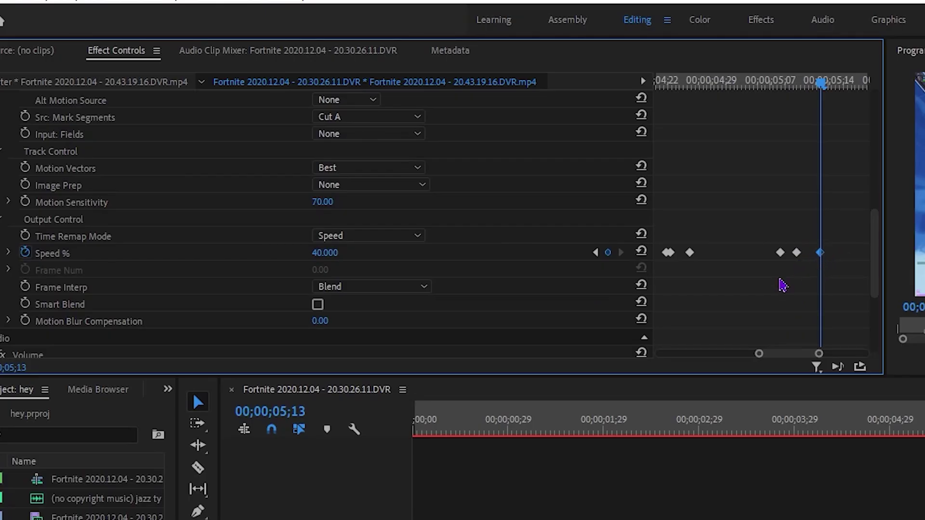
pyautogui.click(345, 254)
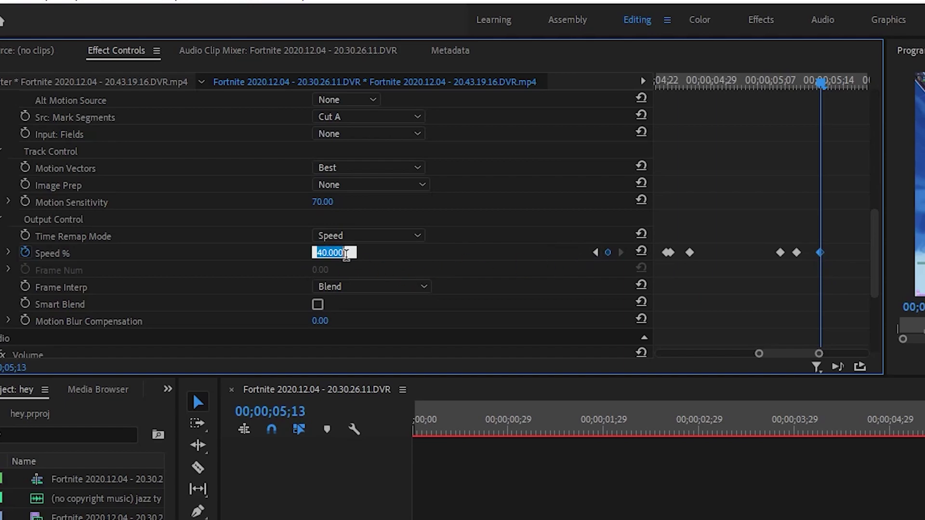
pyautogui.press('BackSpace')
pyautogui.write('40')
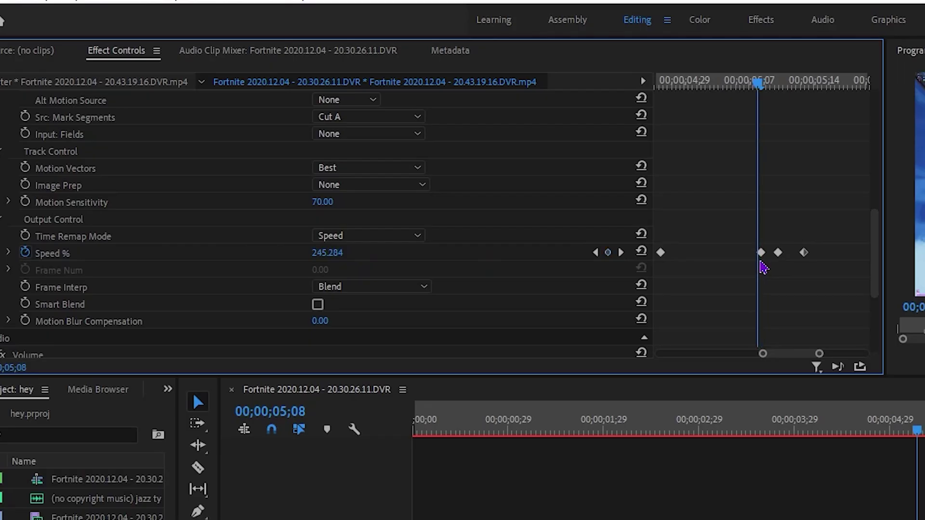
# Step the playhead back a few frames toward the earlier 30% keyframe
pyautogui.press('Left')
pyautogui.press('Left')
pyautogui.press('Left')
pyautogui.press('Left')
pyautogui.press('Left')
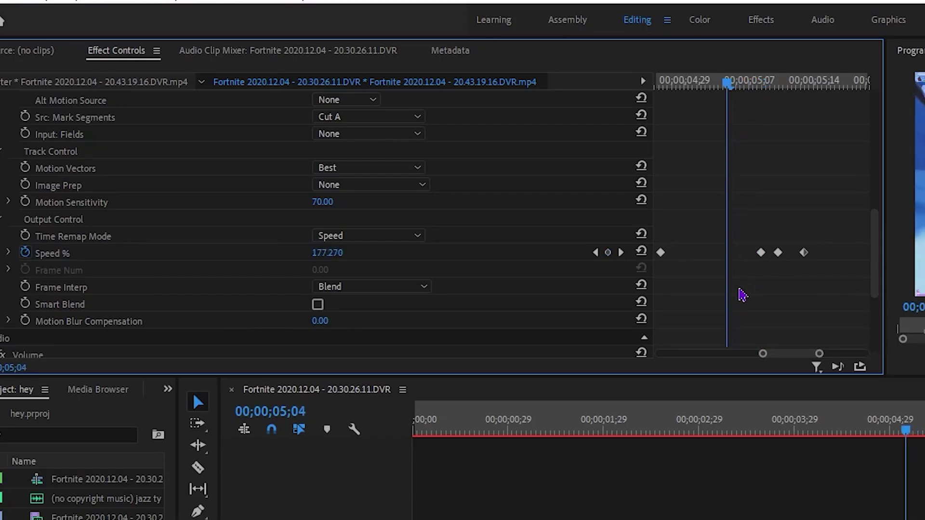
pyautogui.press('Left')
pyautogui.press('Left')
pyautogui.press('Left')
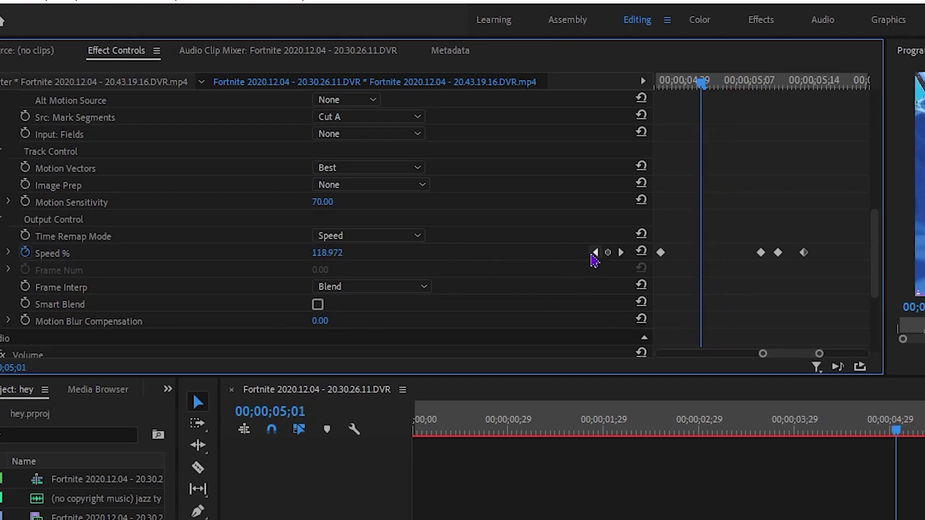
pyautogui.press('Left')
pyautogui.press('Left')
pyautogui.press('Left')
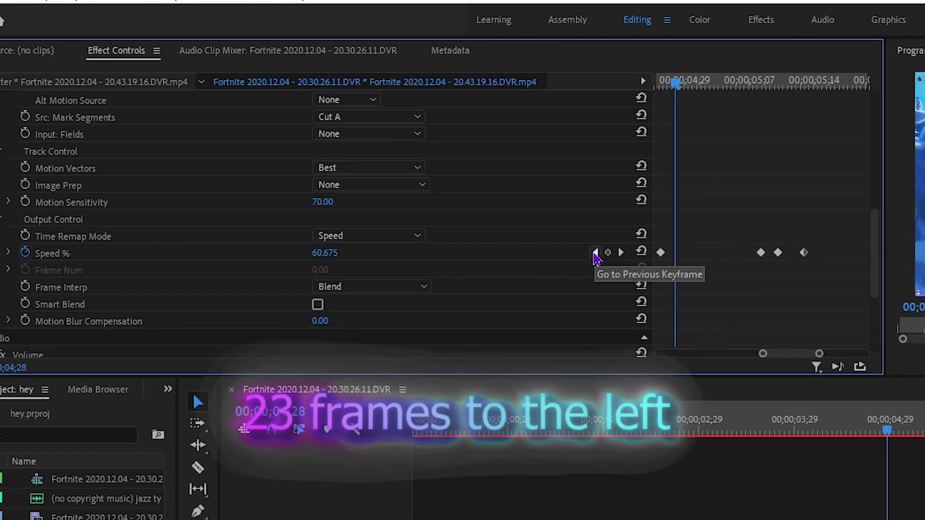
# Return to the previous keyframe and confirm its Speed % of 30
pyautogui.click(595, 253)
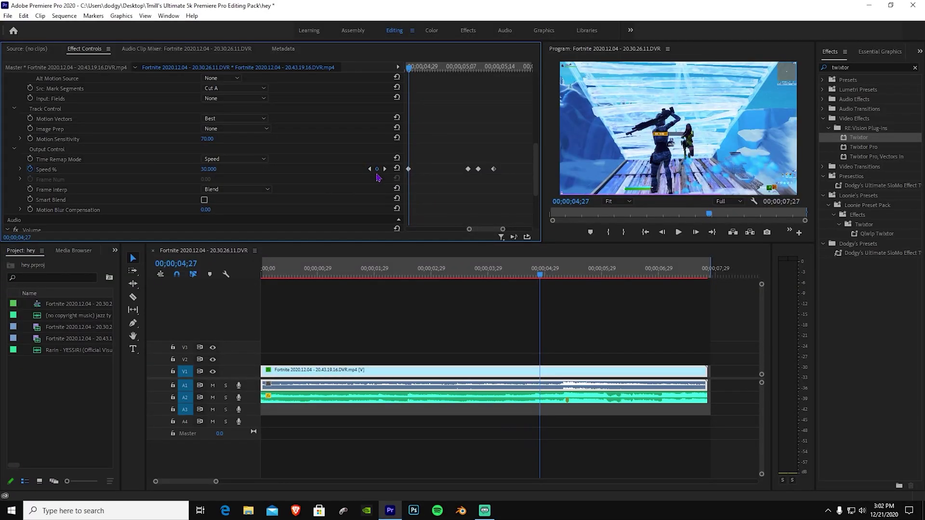
pyautogui.scroll(3, 471, 231)
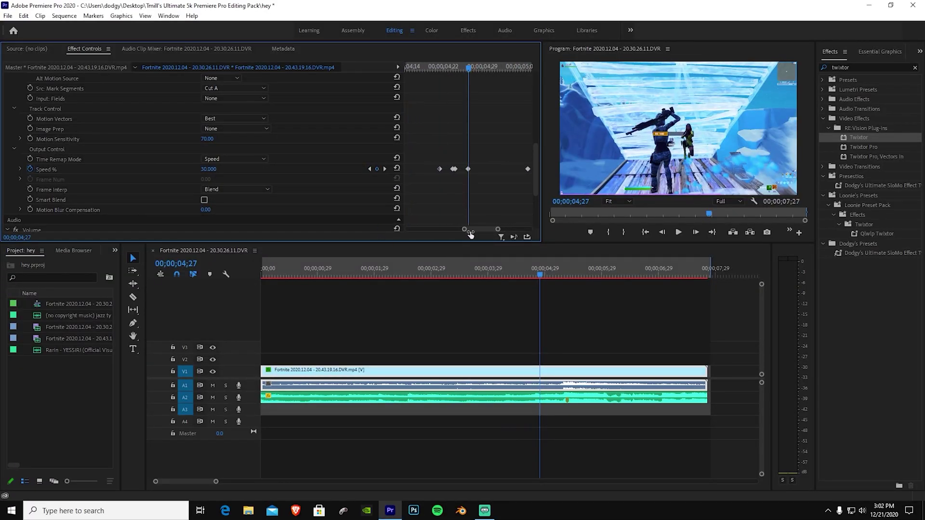
pyautogui.click(224, 168)
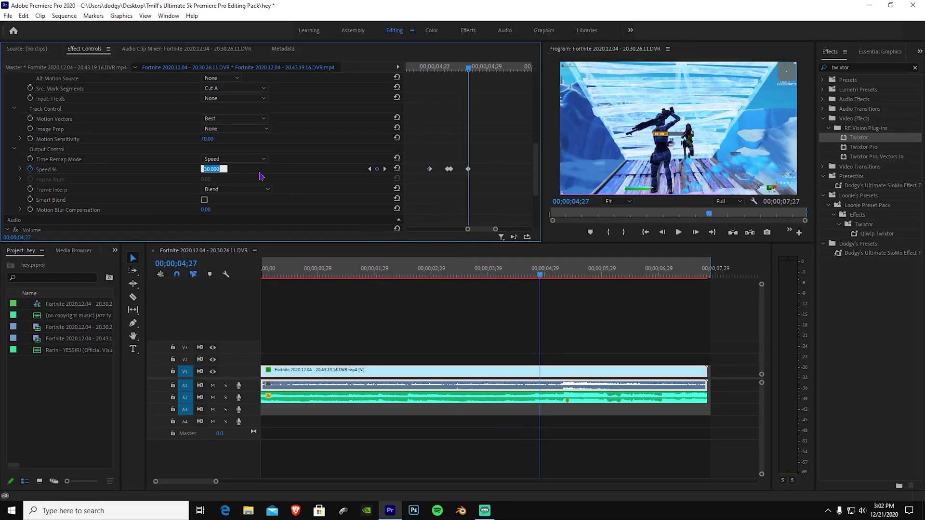
pyautogui.write('30')
pyautogui.press('Return')
pyautogui.scroll(1, 432, 189)
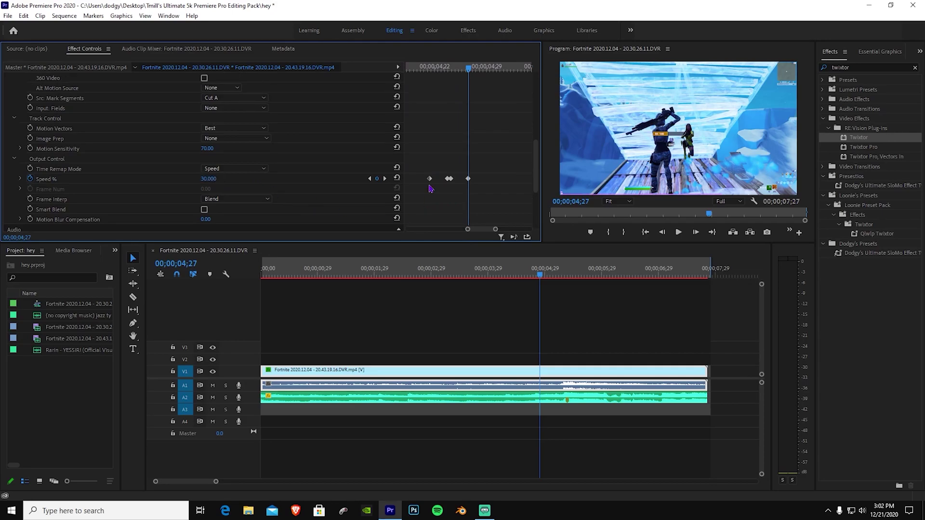
# Change the earlier Speed % keyframe at 00;00;04;24 from 55 to 175
pyautogui.press('Left')
pyautogui.press('Left')
pyautogui.press('Left')
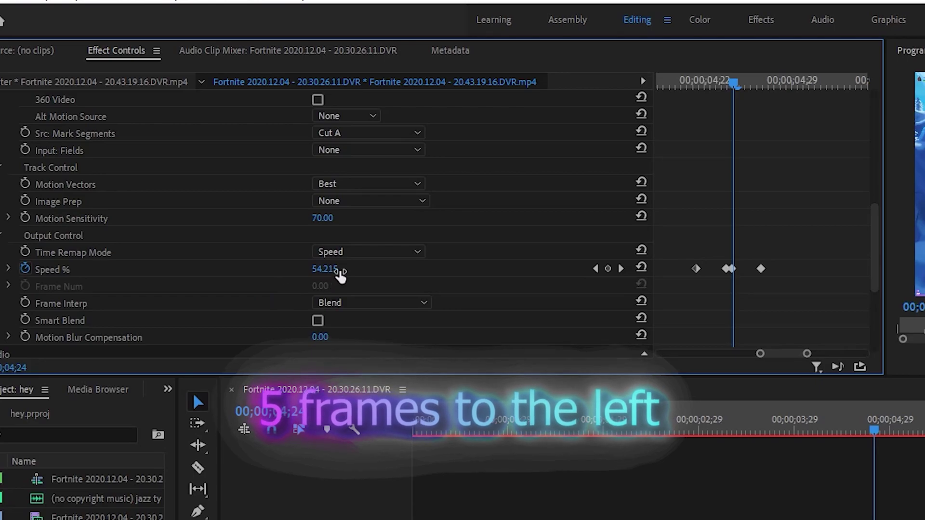
pyautogui.click(595, 269)
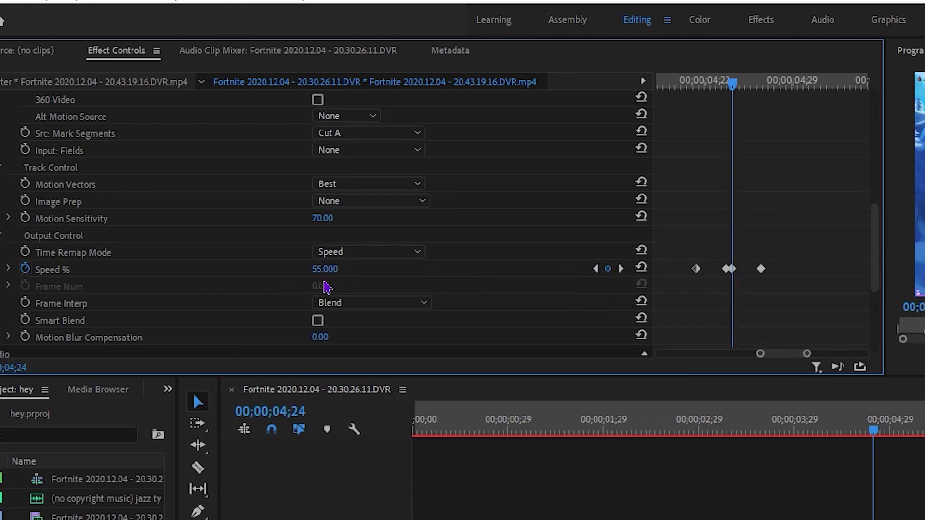
pyautogui.press('Left')
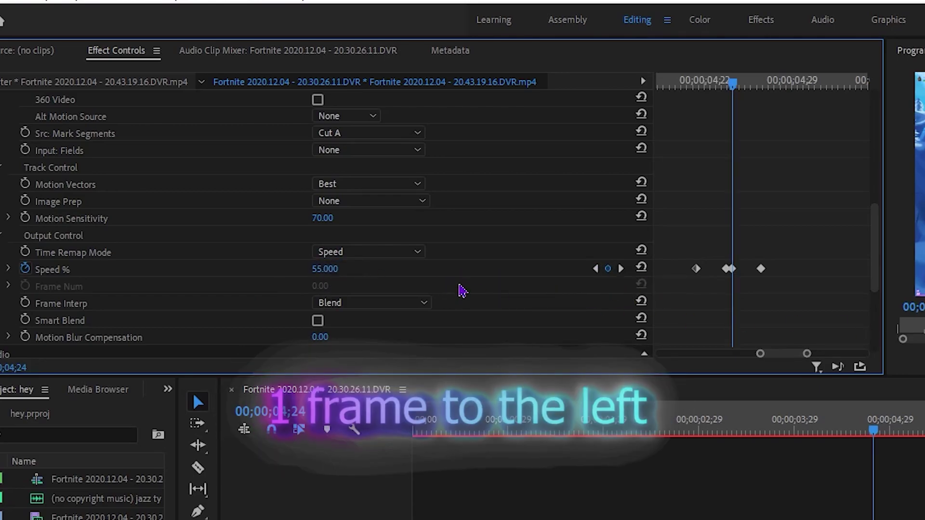
pyautogui.click(327, 269)
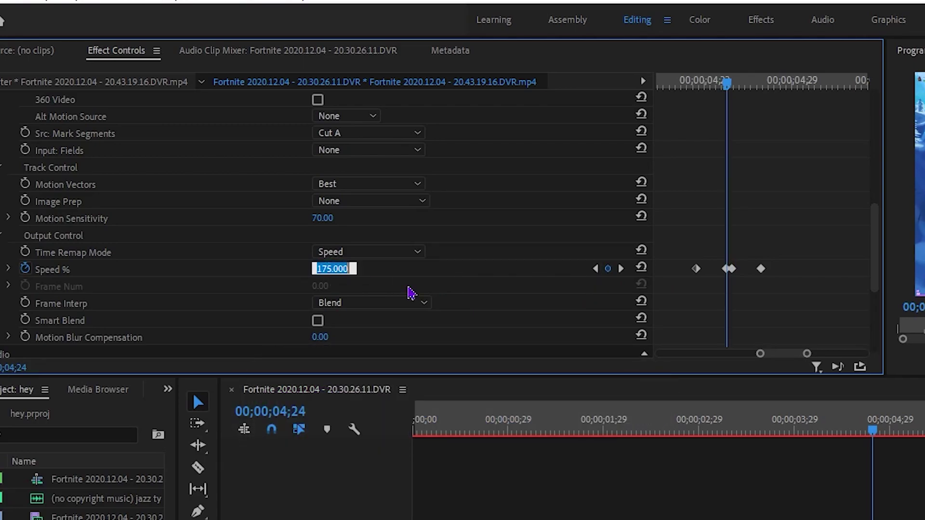
pyautogui.write('1')
pyautogui.write('0')
pyautogui.press('Return')
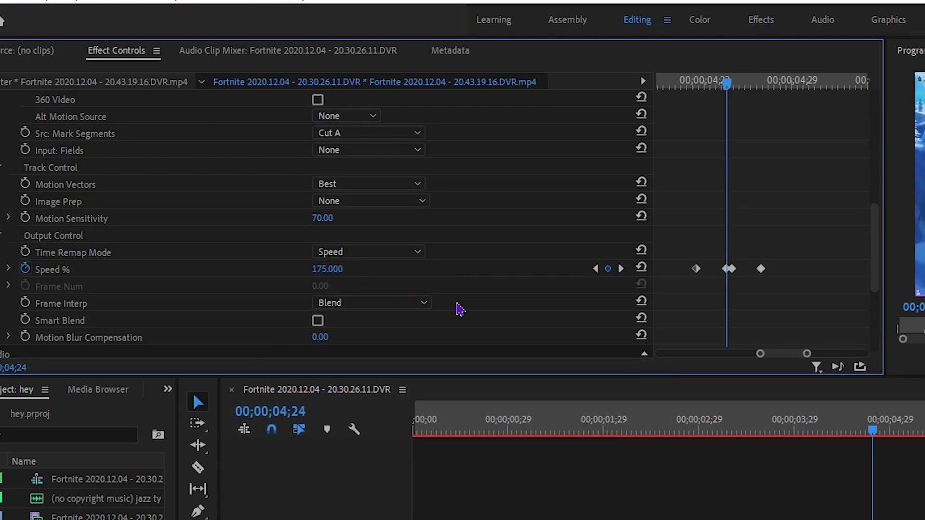
# Jump back to the 100% Speed keyframe at 00;00;04;21 and begin editing its value
pyautogui.press('Left')
pyautogui.press('Left')
pyautogui.press('Left')
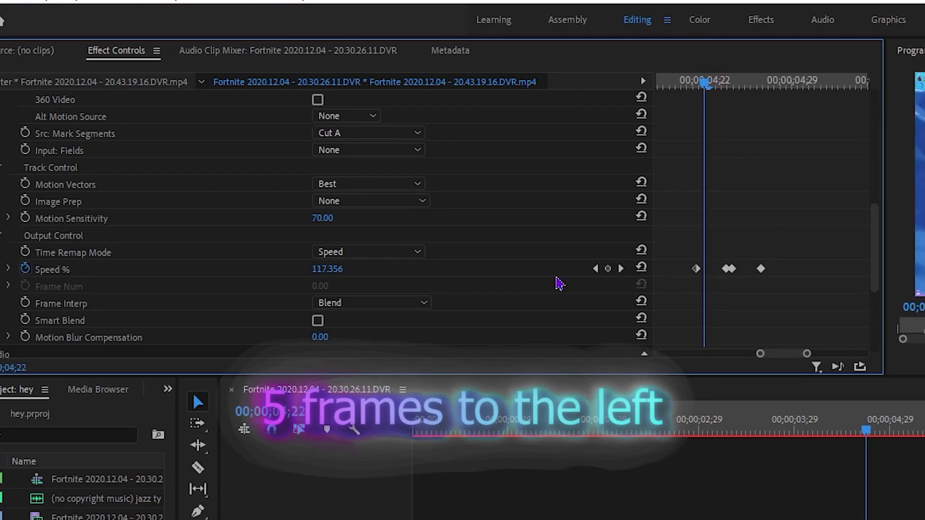
pyautogui.click(596, 269)
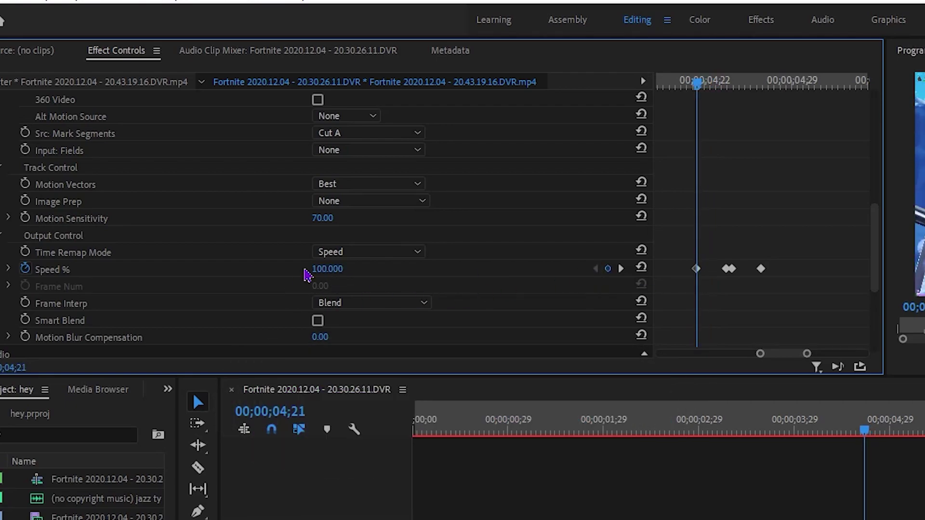
pyautogui.click(320, 269)
pyautogui.write('1')
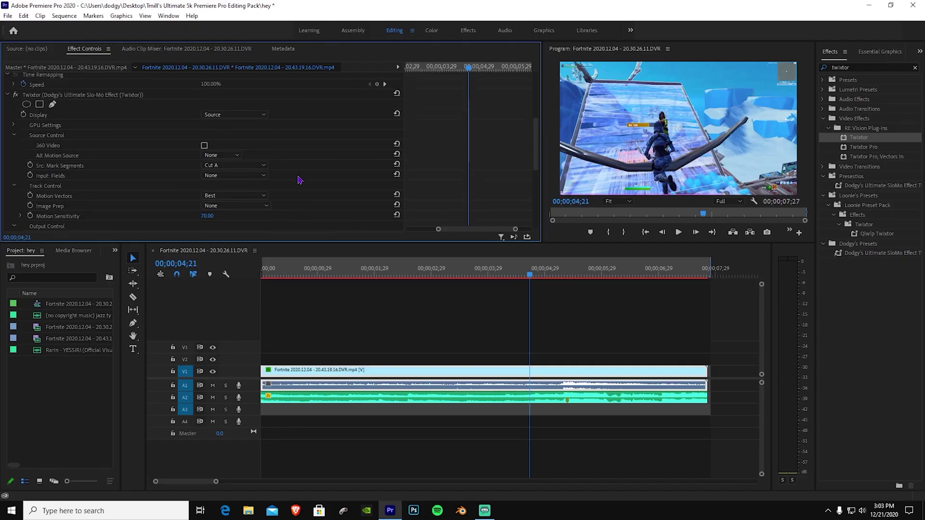
# Switch Twixtor's Display from Source to Twixtored Output and verify the choice
pyautogui.click(260, 116)
pyautogui.click(236, 133)
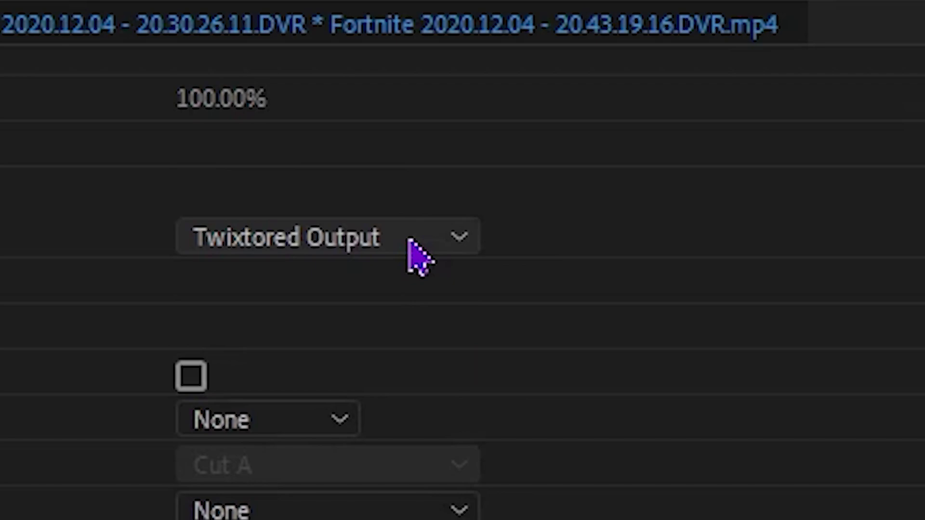
pyautogui.click(408, 239)
pyautogui.click(409, 294)
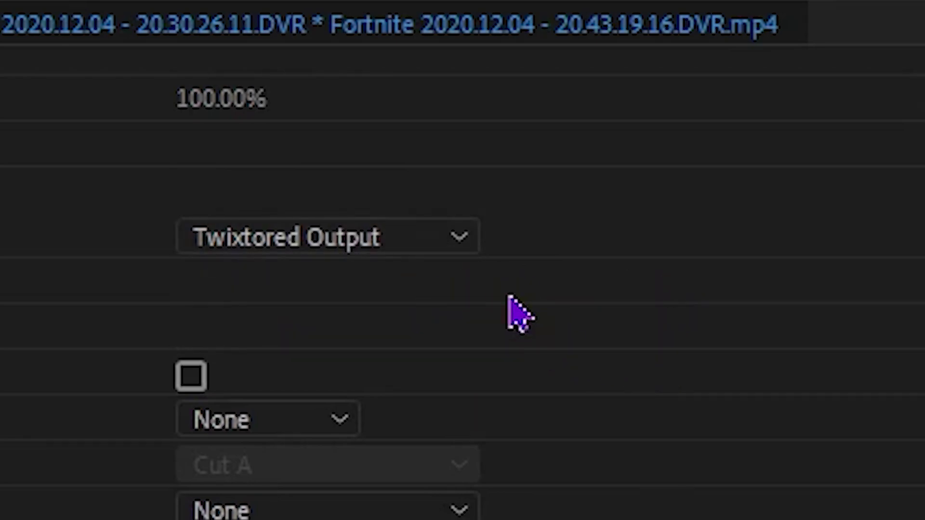